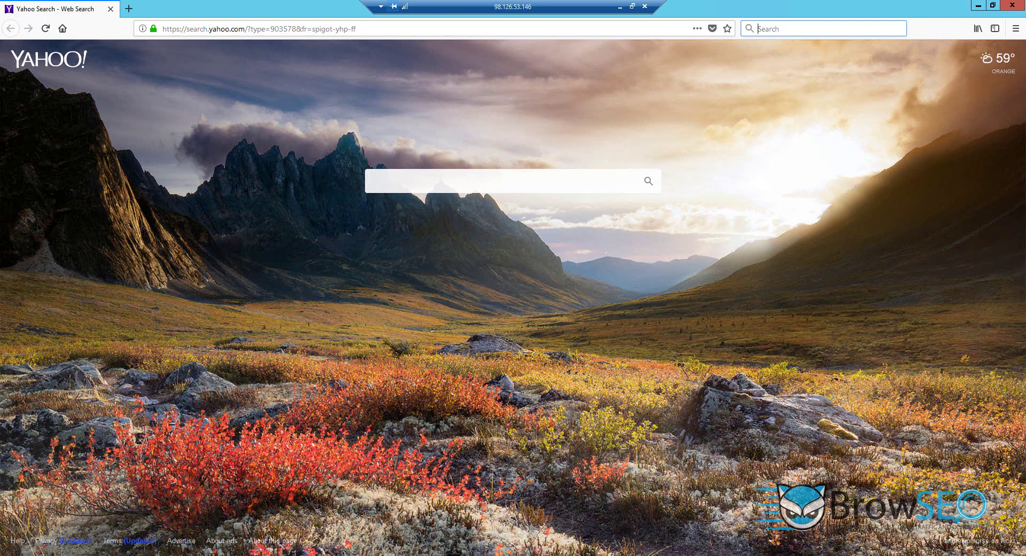
Search the web for 'browseo lite' and open the Get BrowSEO Lite FREE result on browz.io.
{"action": "left_click", "coordinate": [801, 33]}
{"action": "type", "text": "browseo lite"}
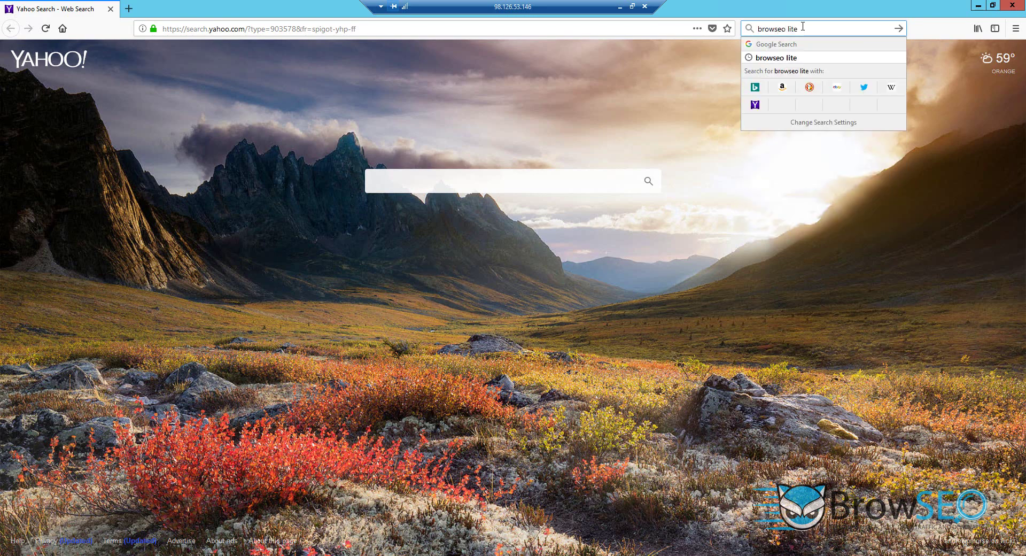
{"action": "key", "text": "Return"}
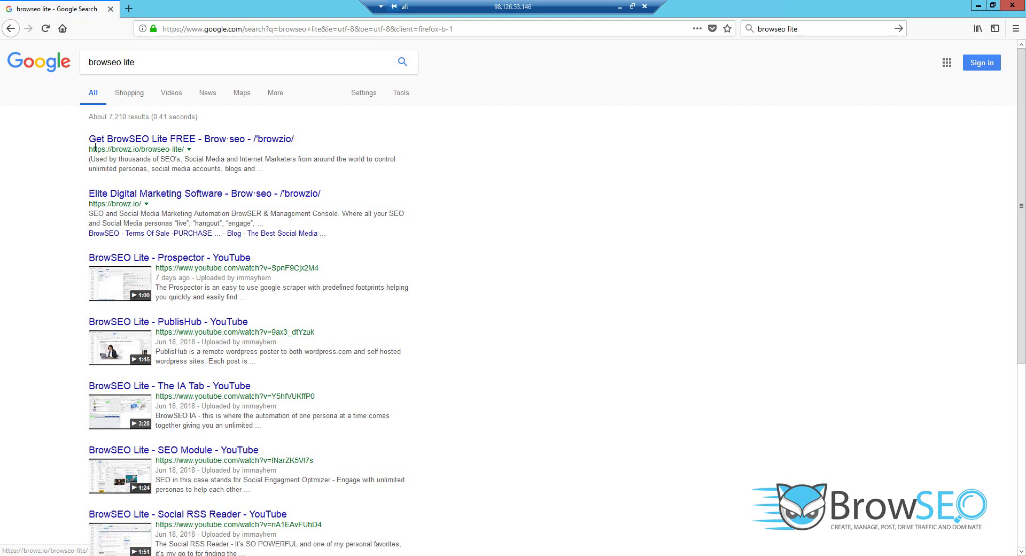
{"action": "left_click_drag", "start_coordinate": [89, 149], "coordinate": [204, 150]}
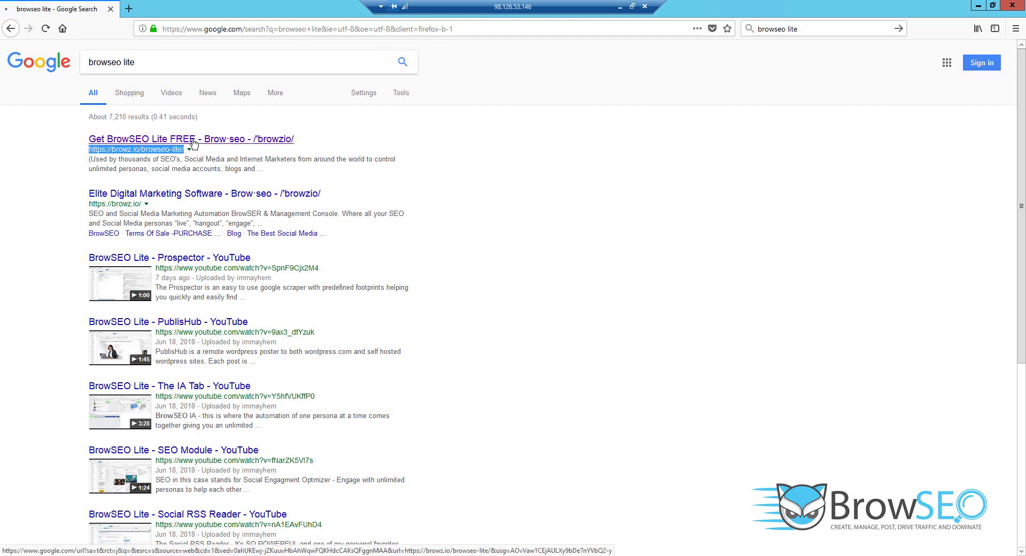
{"action": "left_click", "coordinate": [201, 140]}
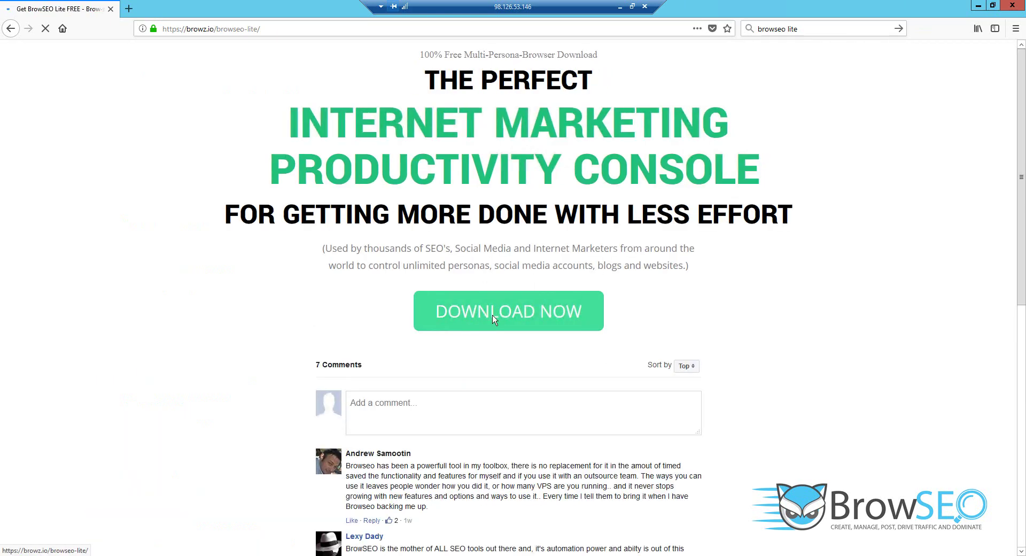
Fill the DOWNLOAD NOW sign-up popup with a first name and e-mail address, then submit it.
{"action": "left_click", "coordinate": [500, 312]}
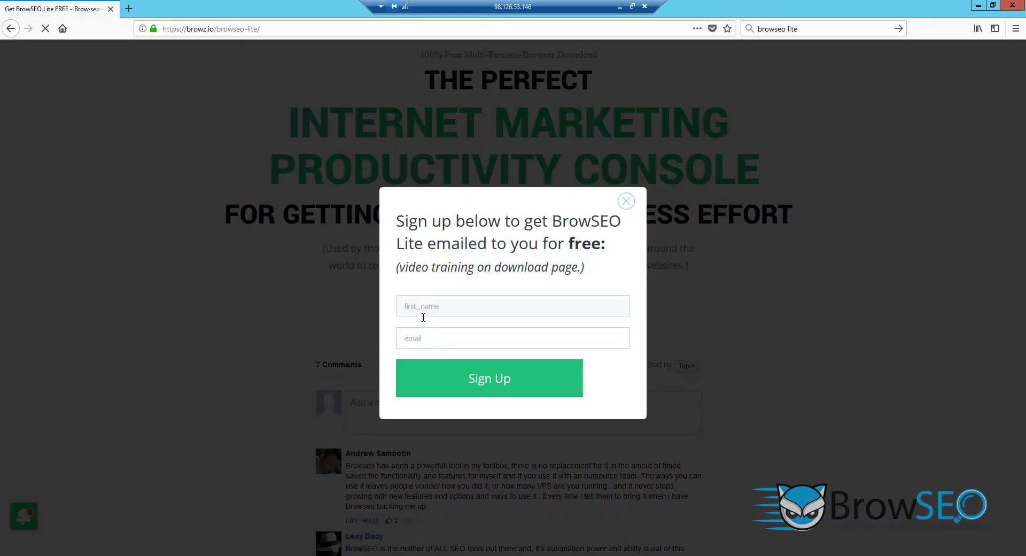
{"action": "left_click", "coordinate": [420, 310]}
{"action": "key", "text": "Tab"}
{"action": "type", "text": "r"}
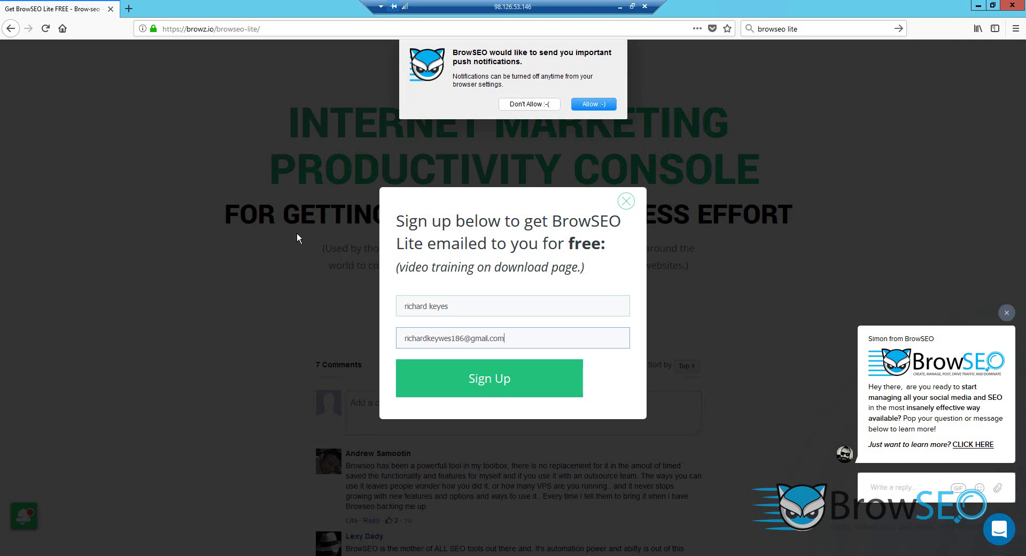
{"action": "left_click", "coordinate": [491, 379]}
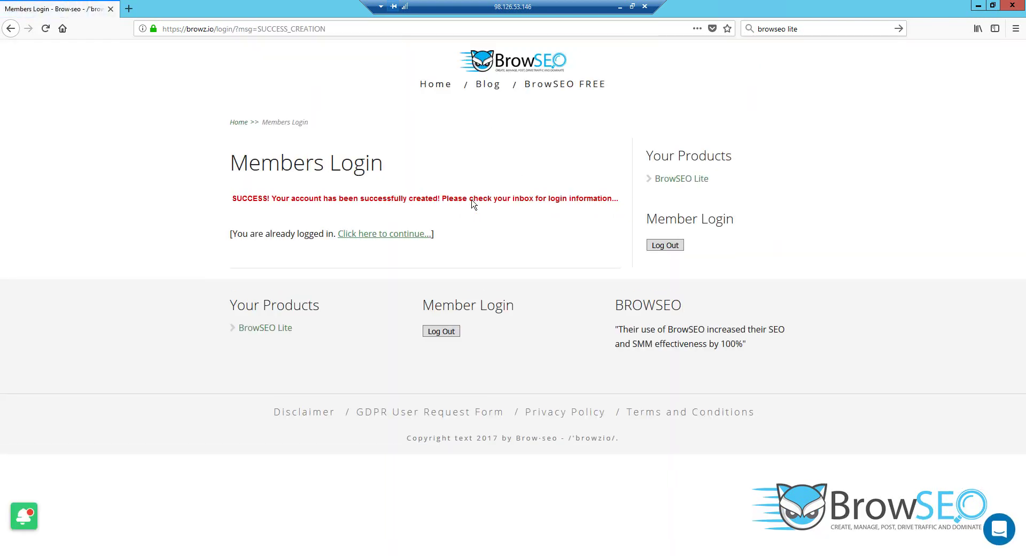
Save the BrowSEO-Lite-3.6.5 installer (53.5 MB) to disk and show the downloads list.
{"action": "left_click", "coordinate": [373, 236]}
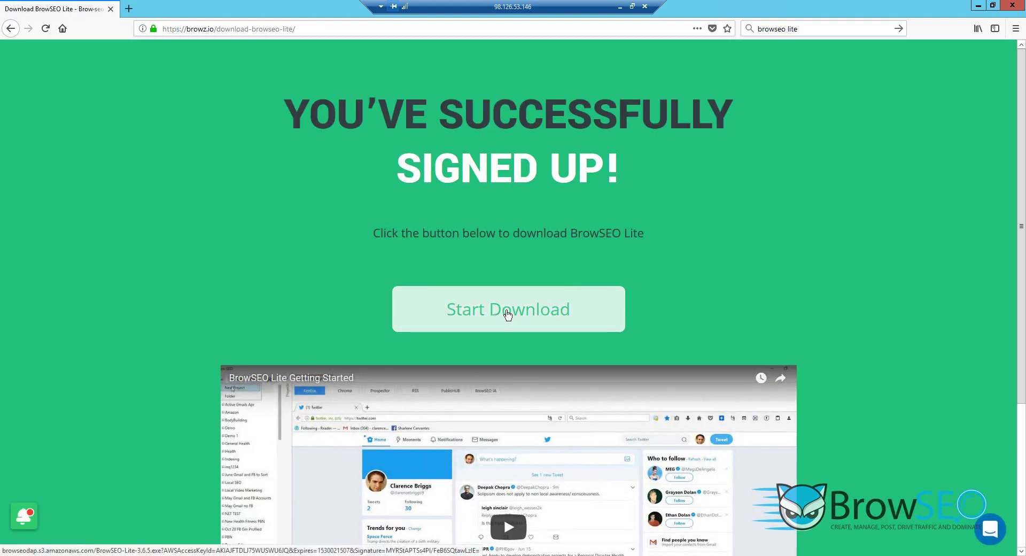
{"action": "left_click", "coordinate": [508, 314]}
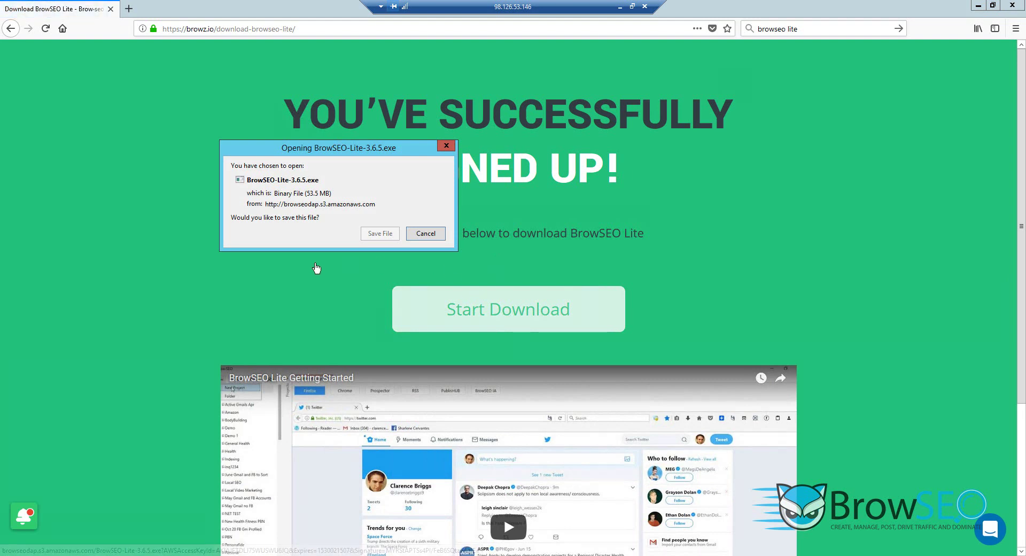
{"action": "left_click", "coordinate": [379, 234]}
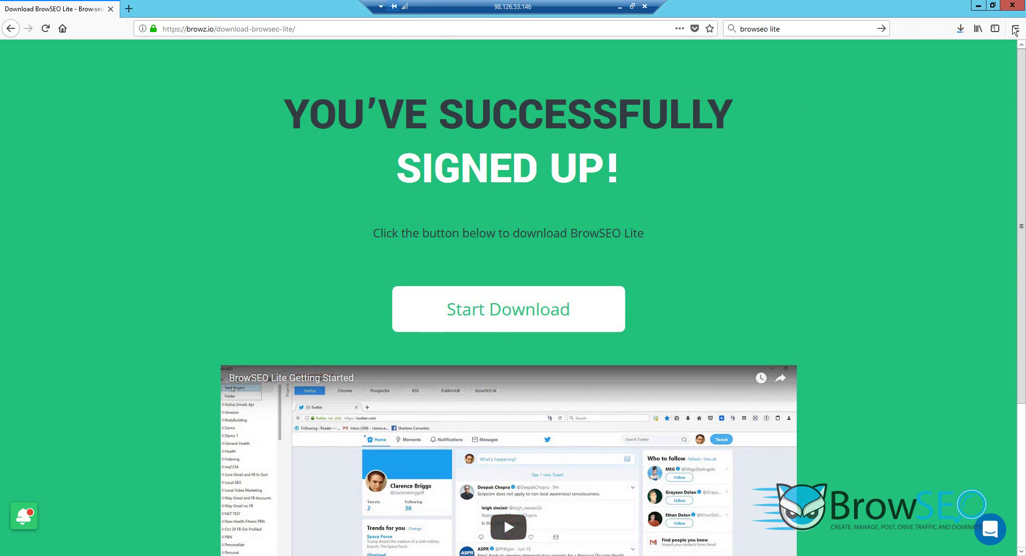
{"action": "left_click", "coordinate": [960, 29]}
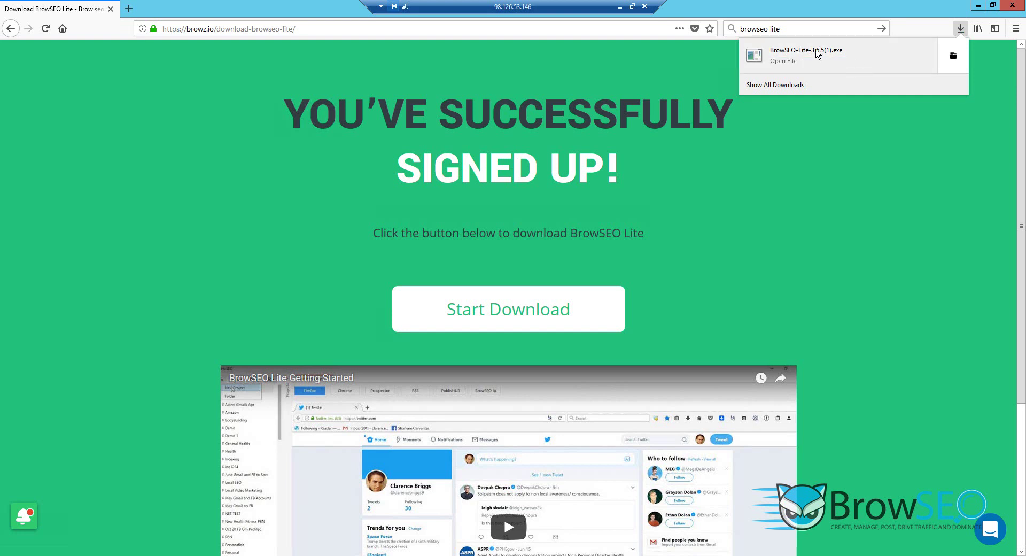
Run the installer, accept the license, keep default folders, add a desktop icon, install and launch BrowSEO Lite.
{"action": "left_click", "coordinate": [807, 54]}
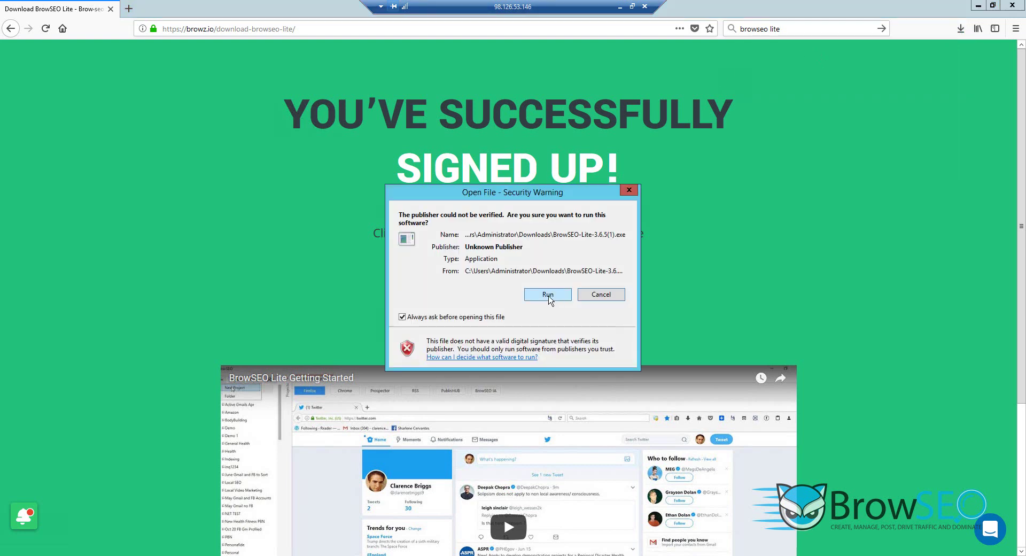
{"action": "left_click", "coordinate": [547, 295]}
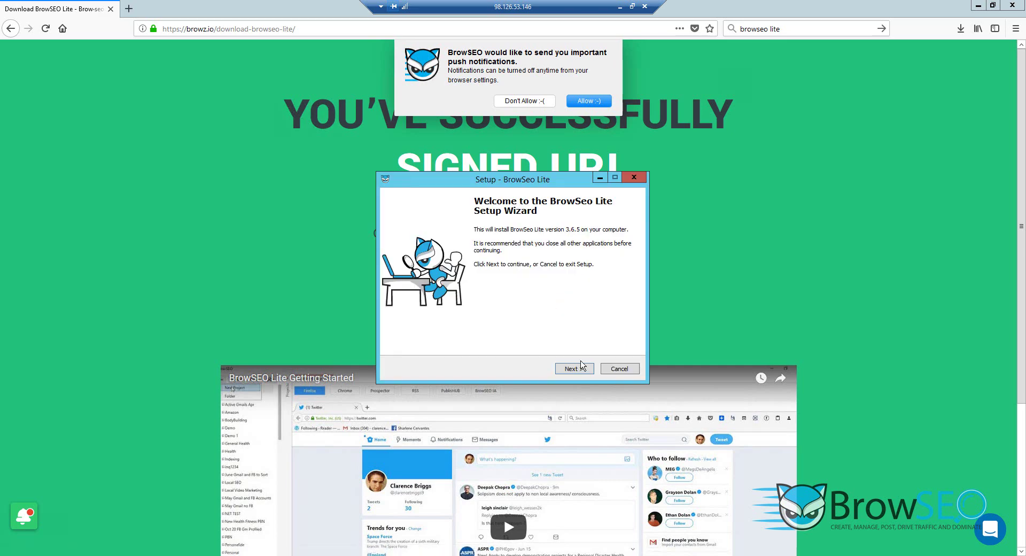
{"action": "left_click", "coordinate": [580, 372]}
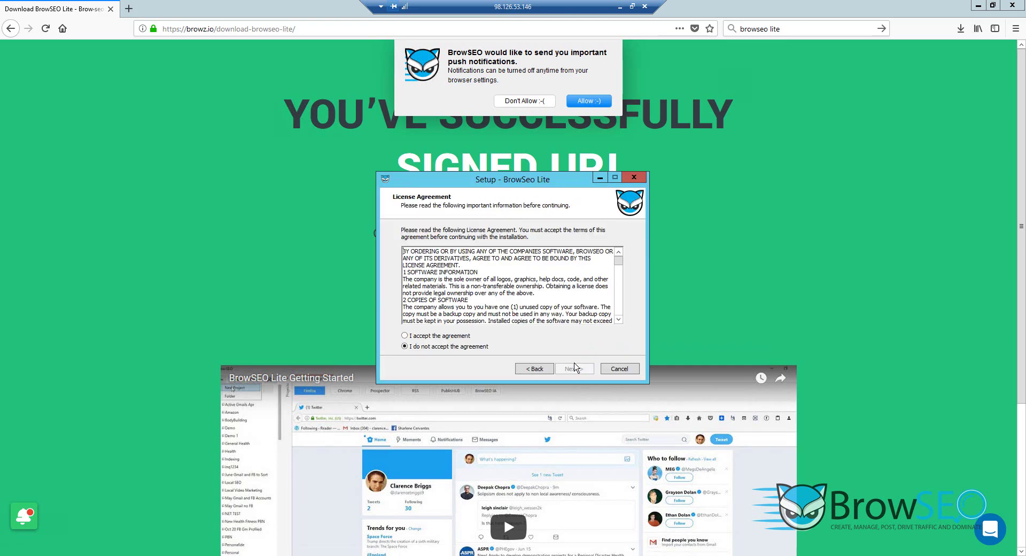
{"action": "left_click", "coordinate": [463, 337]}
{"action": "left_click", "coordinate": [573, 369]}
{"action": "left_click", "coordinate": [573, 369]}
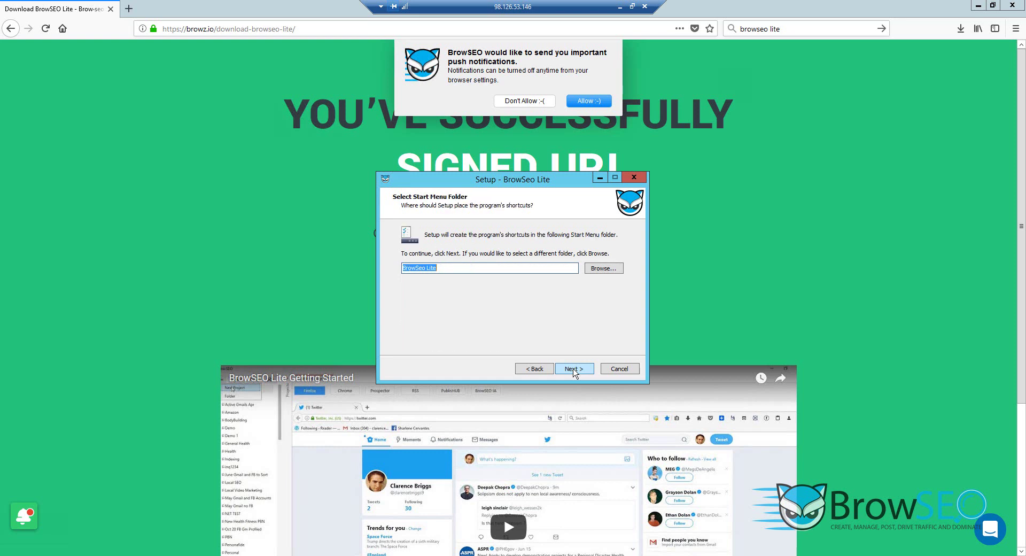
{"action": "left_click", "coordinate": [573, 369]}
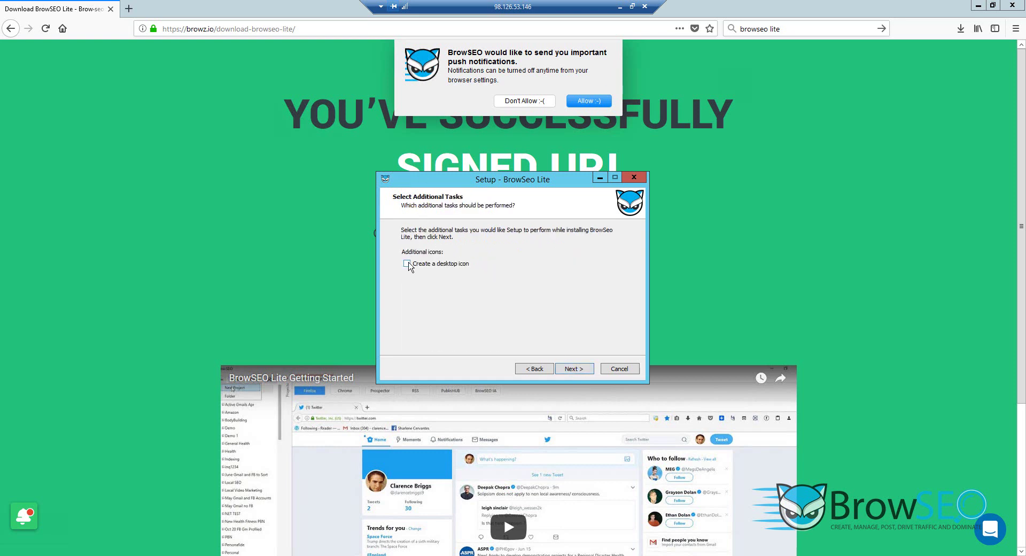
{"action": "left_click", "coordinate": [407, 263]}
{"action": "left_click", "coordinate": [573, 368]}
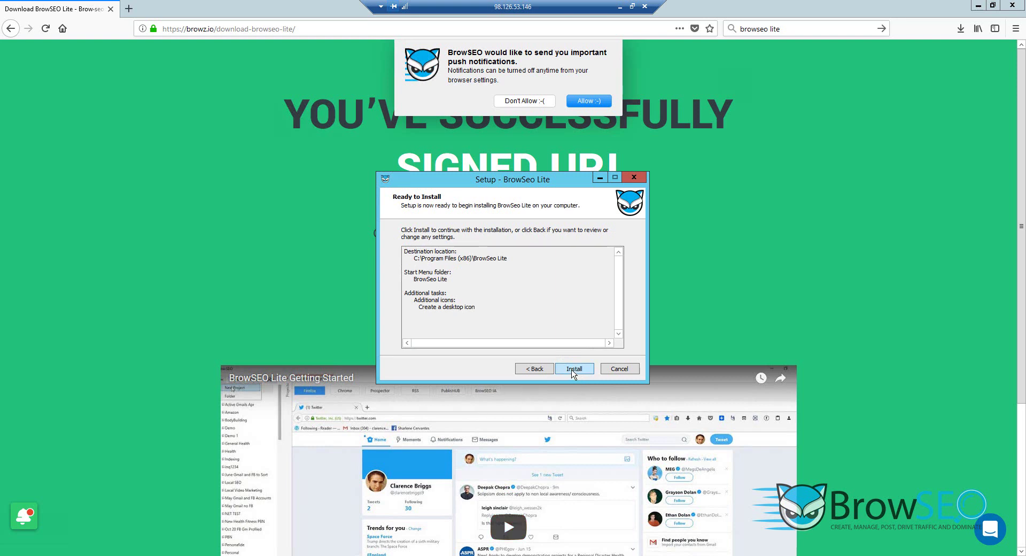
{"action": "left_click", "coordinate": [574, 373]}
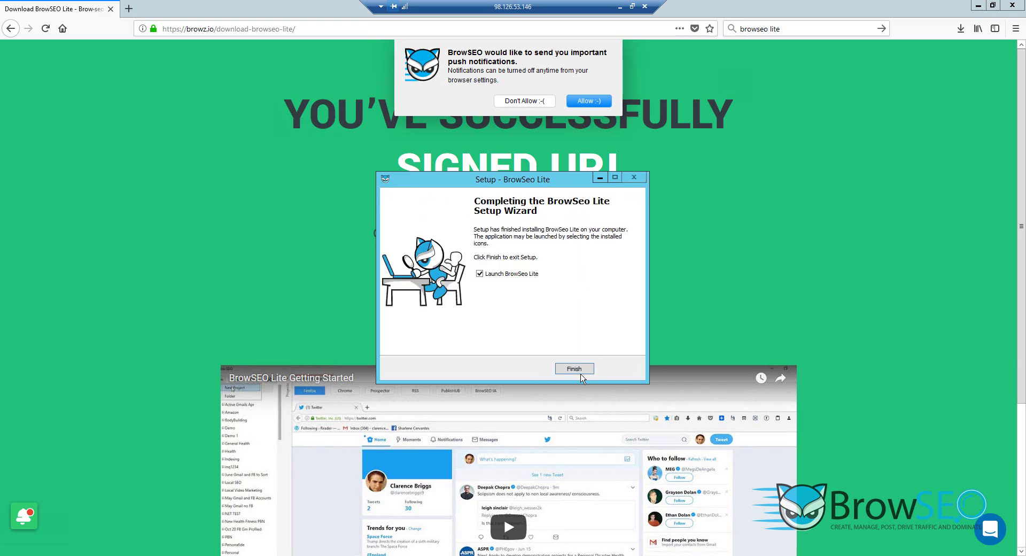
{"action": "left_click", "coordinate": [576, 370]}
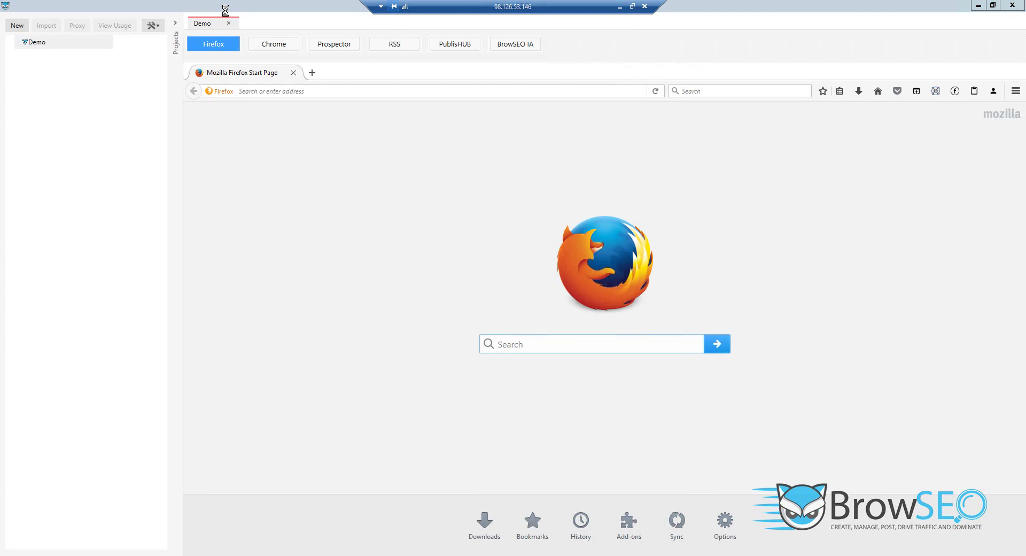
Search Google for 'test' in the Demo project's built-in browser.
{"action": "right_click", "coordinate": [35, 45]}
{"action": "left_click", "coordinate": [59, 292]}
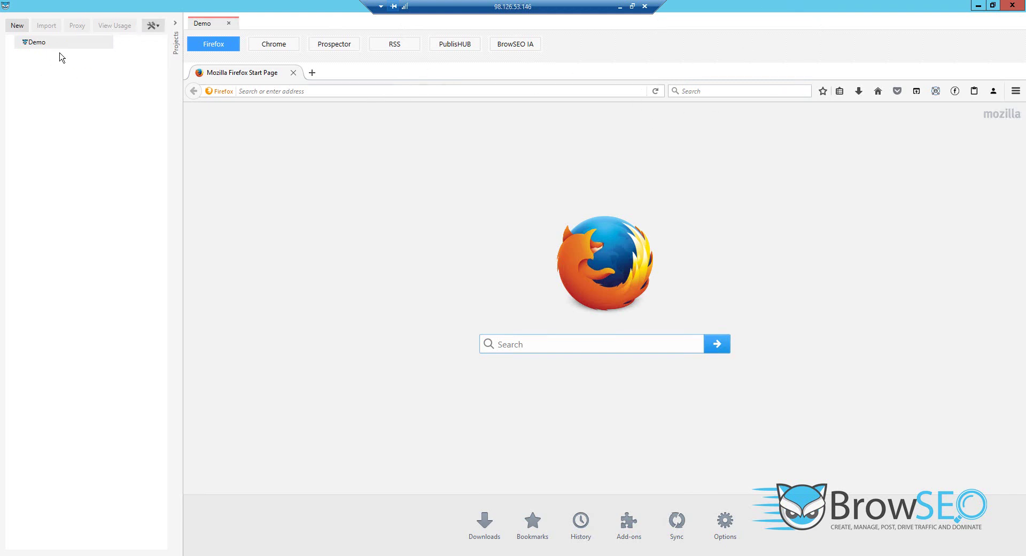
{"action": "left_click", "coordinate": [716, 91]}
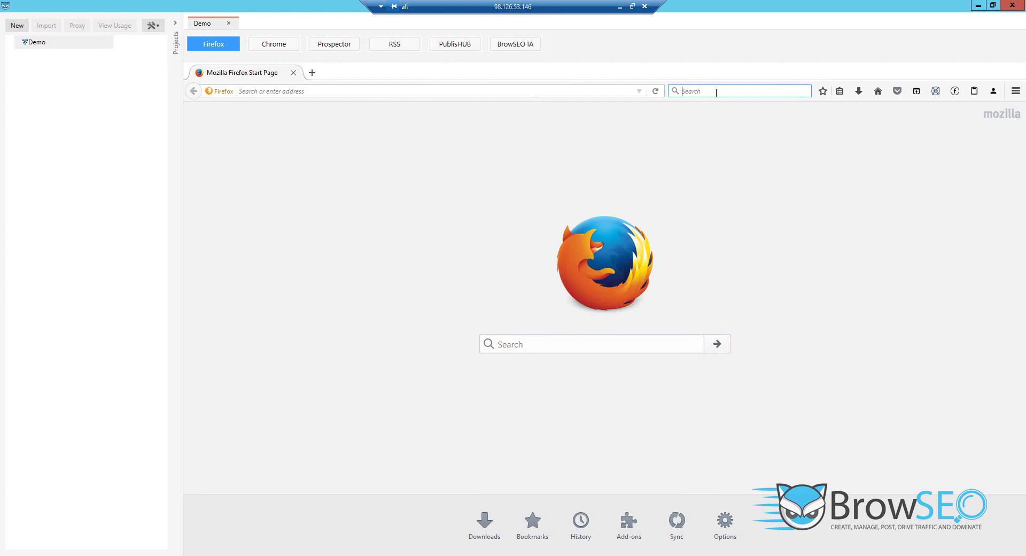
{"action": "type", "text": "test"}
{"action": "key", "text": "Return"}
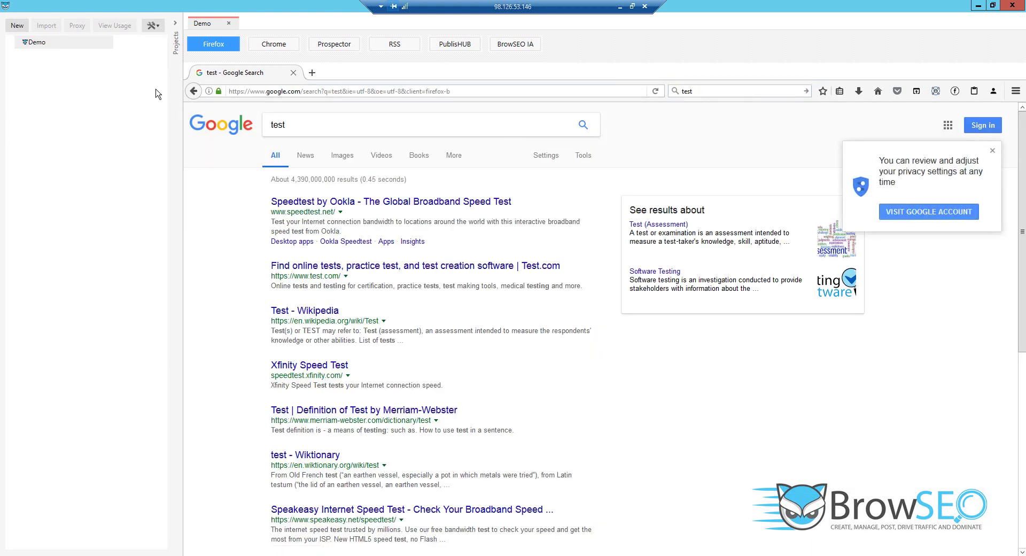
Open the Demo project's profile data and a blank New Project form, moved to the left.
{"action": "right_click", "coordinate": [33, 47]}
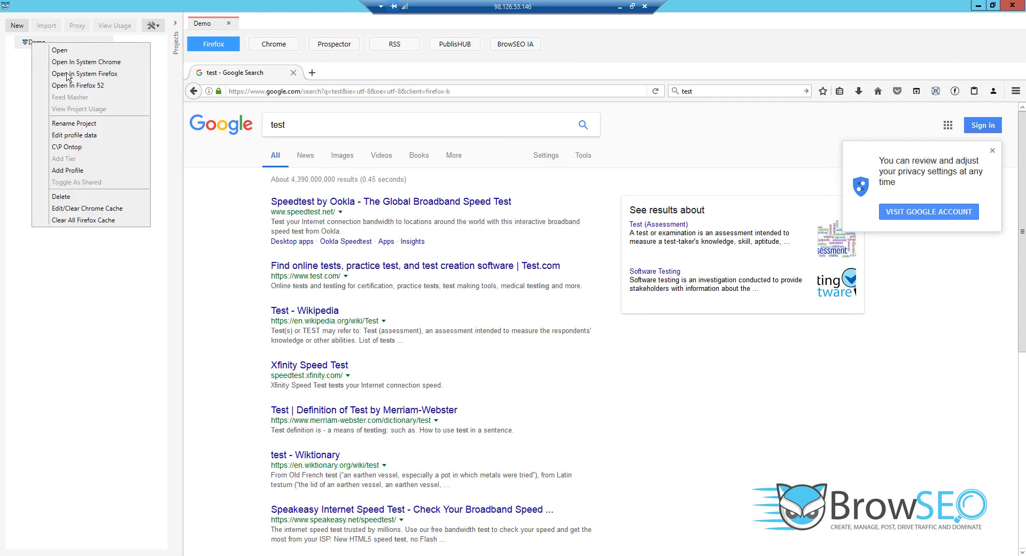
{"action": "left_click", "coordinate": [78, 140]}
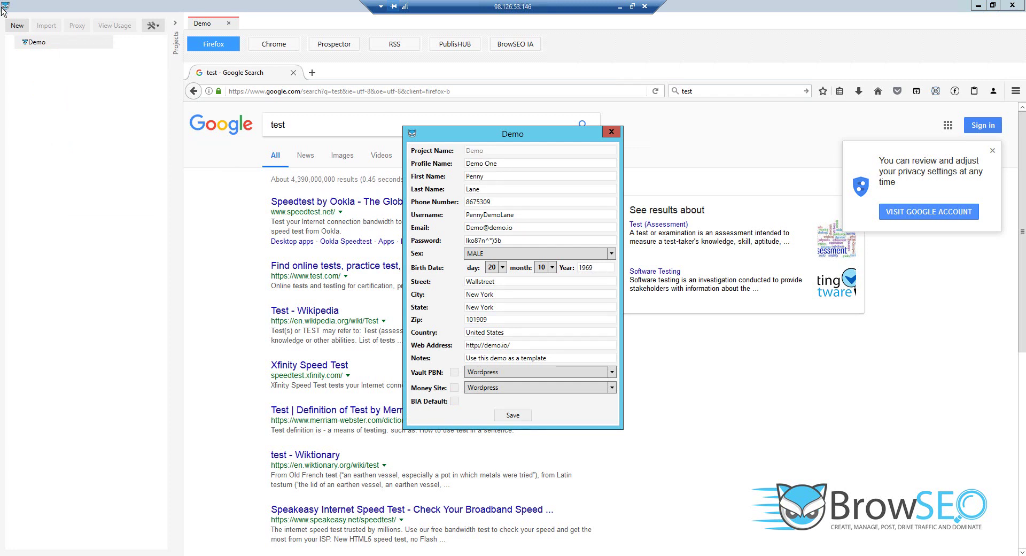
{"action": "left_click", "coordinate": [13, 30]}
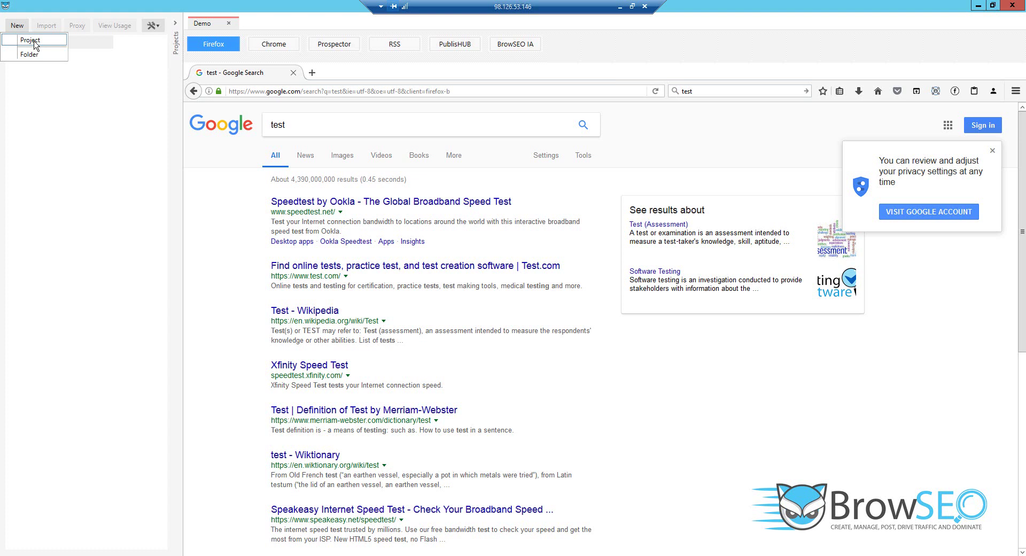
{"action": "left_click", "coordinate": [30, 38]}
{"action": "left_click_drag", "start_coordinate": [531, 131], "coordinate": [299, 134]}
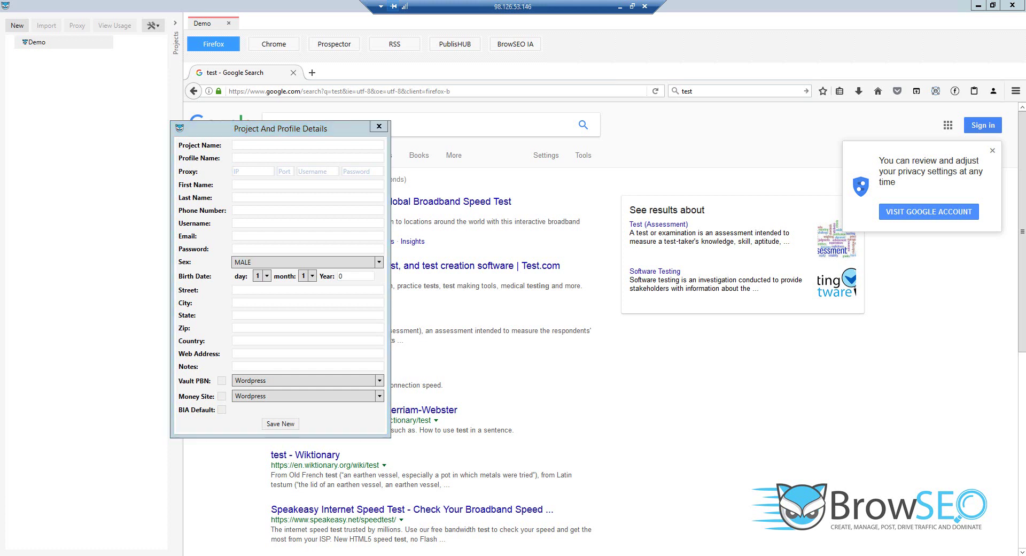
Compare both forms side by side, close them, and reopen the Demo profile data.
{"action": "mouse_move", "coordinate": [275, 553]}
{"action": "left_click", "coordinate": [286, 526]}
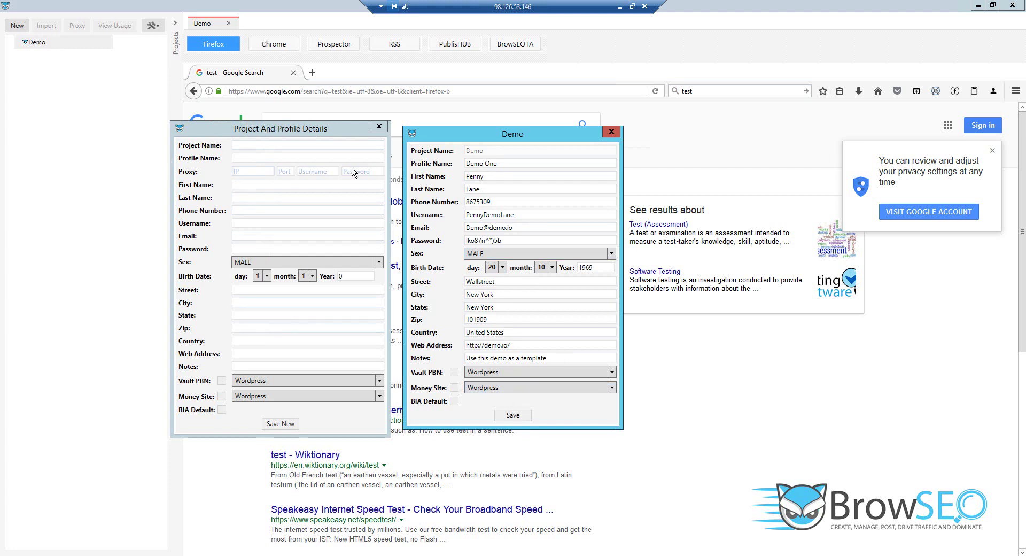
{"action": "left_click", "coordinate": [243, 171]}
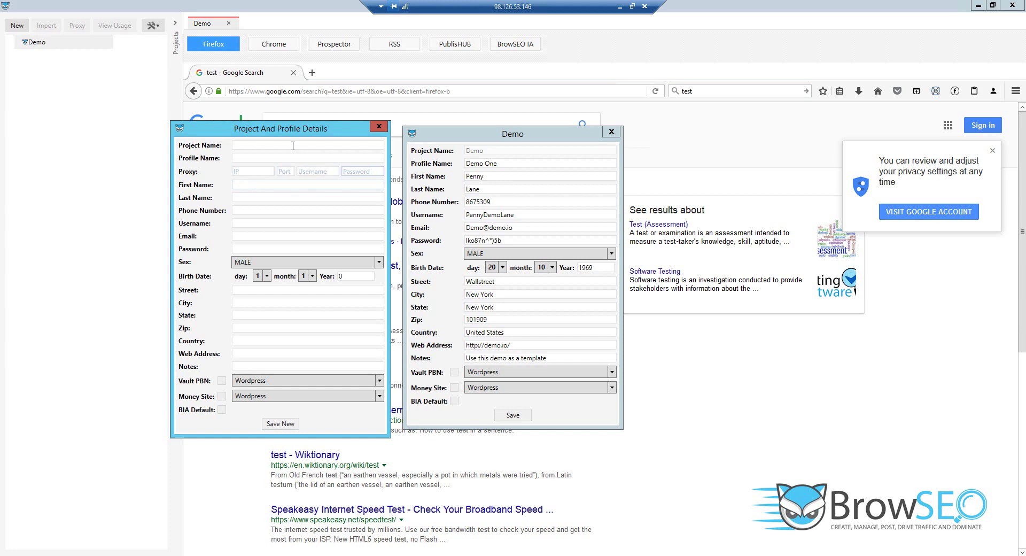
{"action": "left_click", "coordinate": [379, 127]}
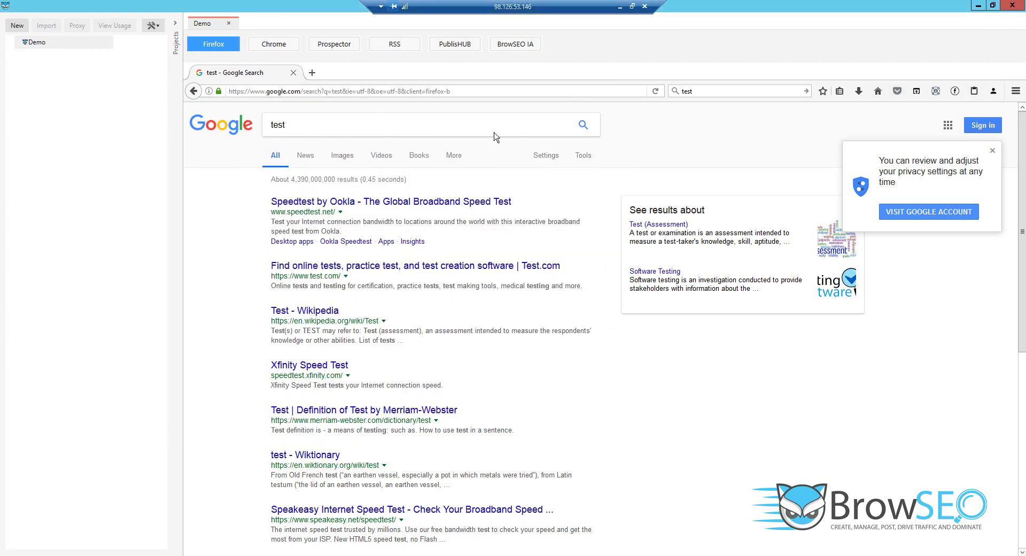
{"action": "left_click", "coordinate": [334, 509]}
Create and save a new project named 'Demo 1'.
{"action": "left_click", "coordinate": [17, 26]}
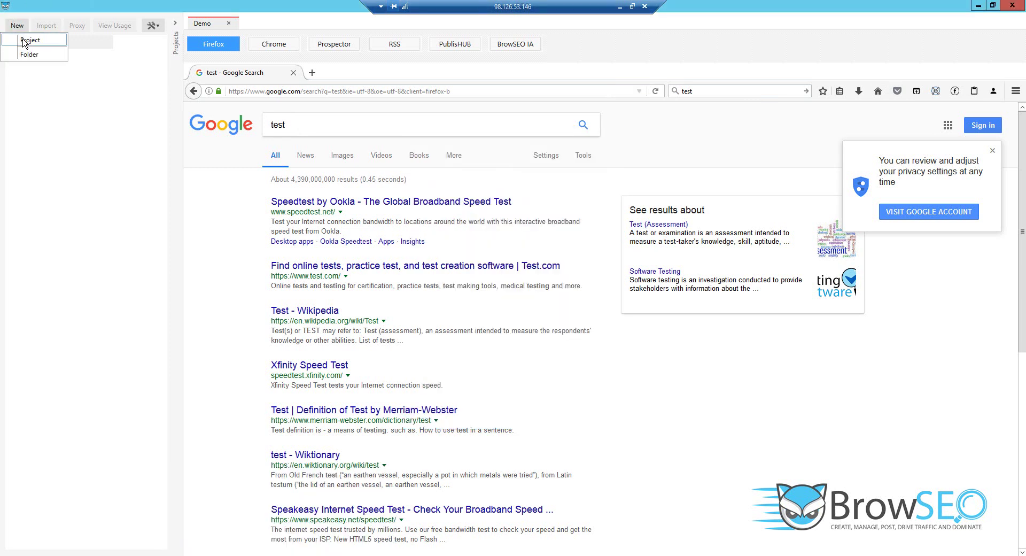
{"action": "left_click", "coordinate": [24, 41]}
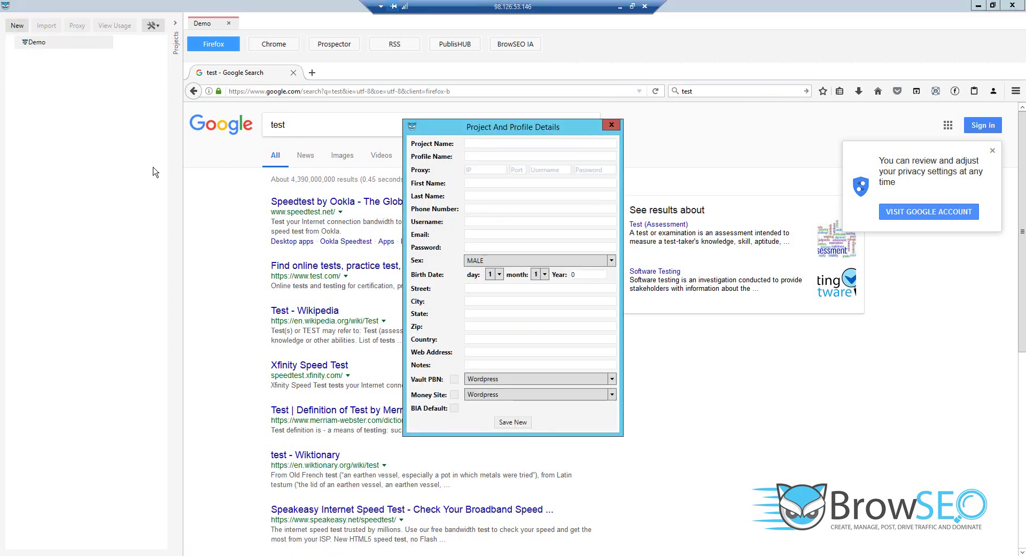
{"action": "left_click", "coordinate": [484, 145]}
{"action": "type", "text": "Demo 1"}
{"action": "left_click", "coordinate": [504, 422]}
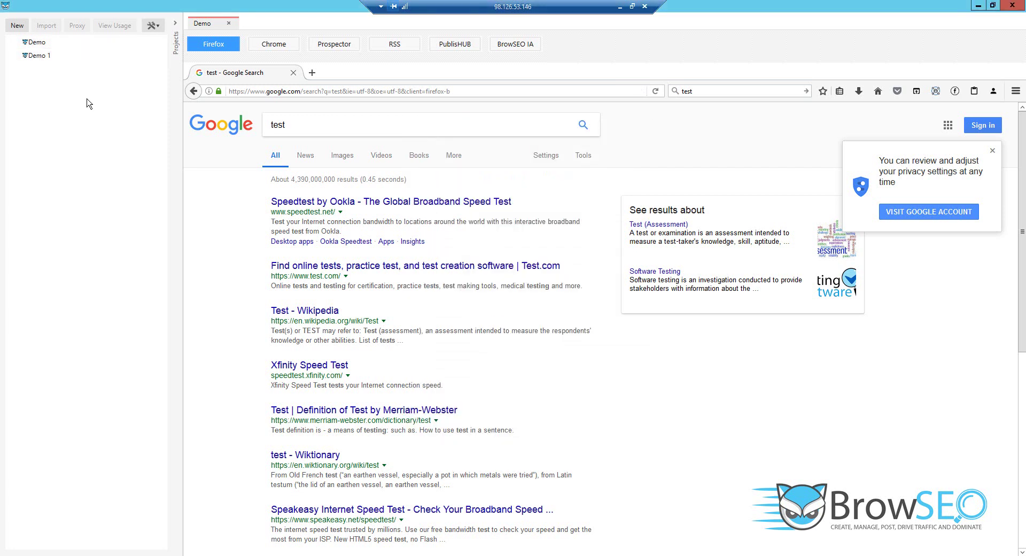
Open Demo 1 in its own tab, dismissing the Demo-already-open message.
{"action": "left_click", "coordinate": [37, 46]}
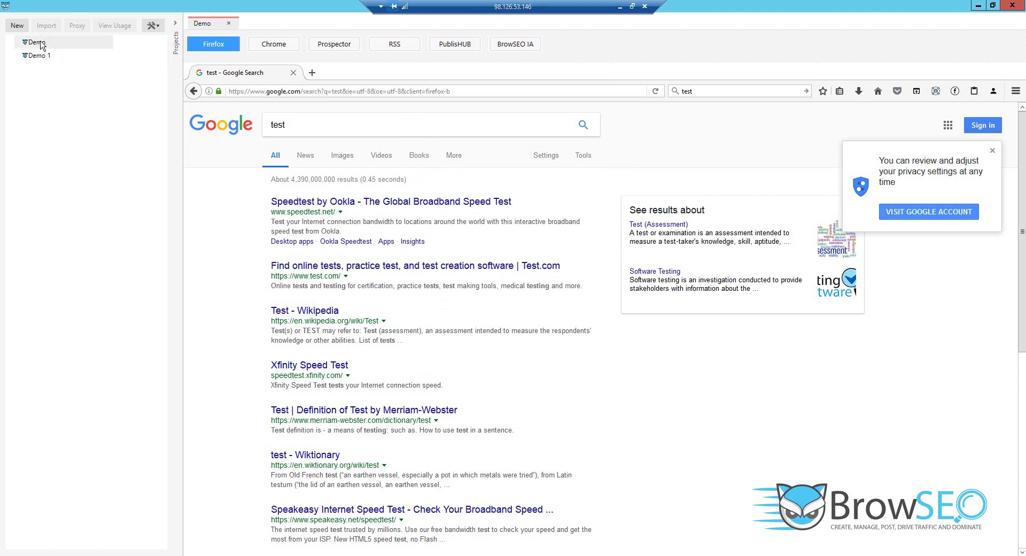
{"action": "double_click", "coordinate": [41, 46]}
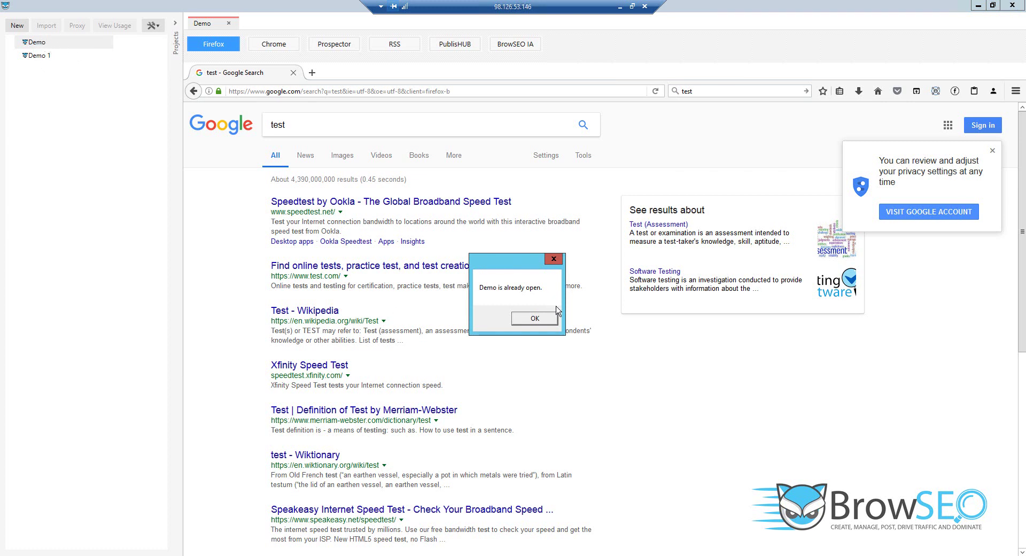
{"action": "left_click", "coordinate": [535, 319]}
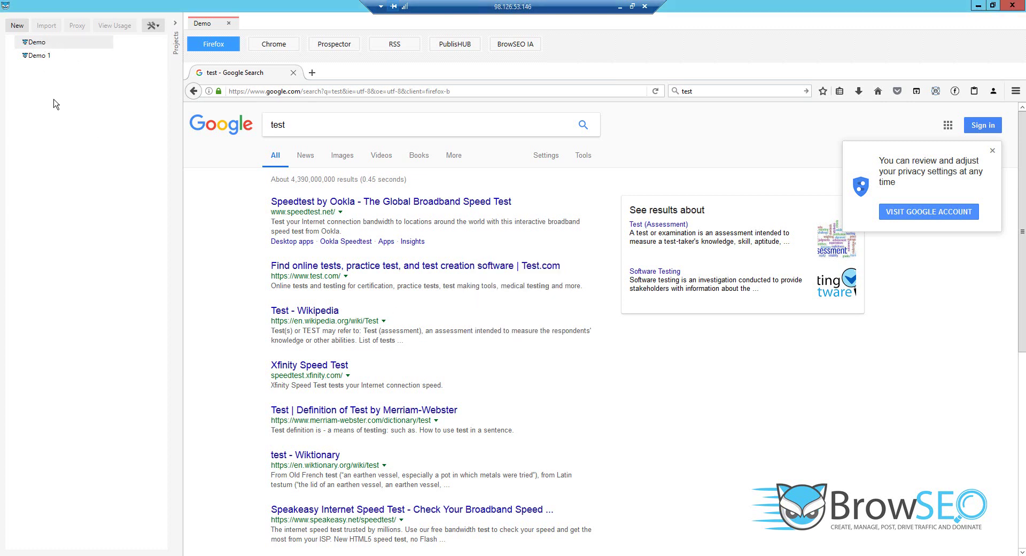
{"action": "double_click", "coordinate": [37, 56]}
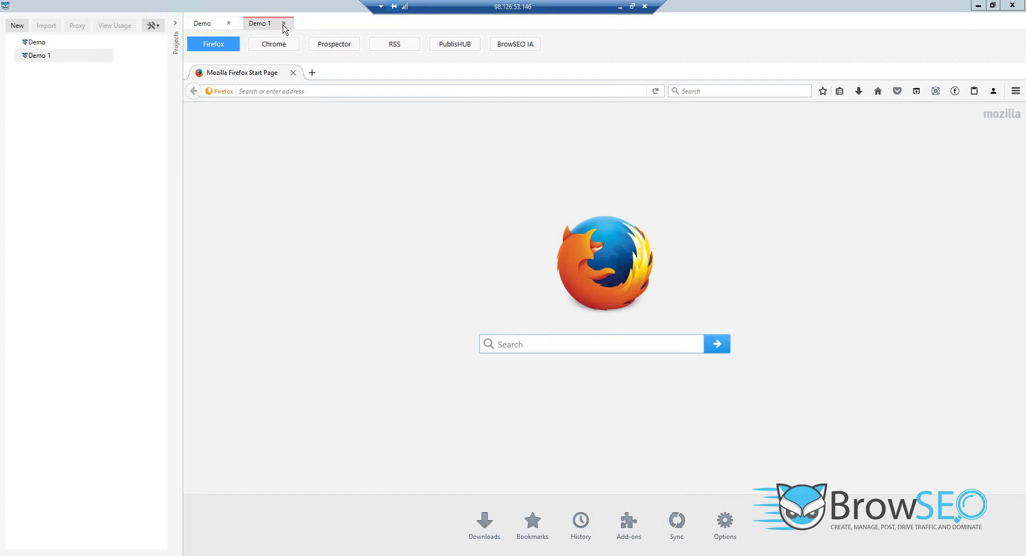
Save a new project named 'Demo 2' and open it in its own tab.
{"action": "left_click", "coordinate": [18, 25]}
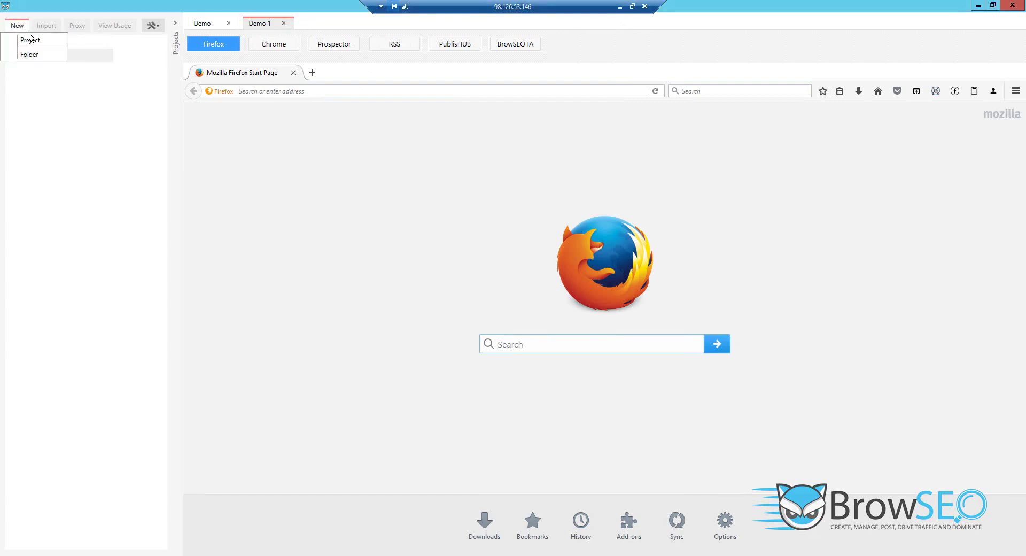
{"action": "left_click", "coordinate": [38, 40]}
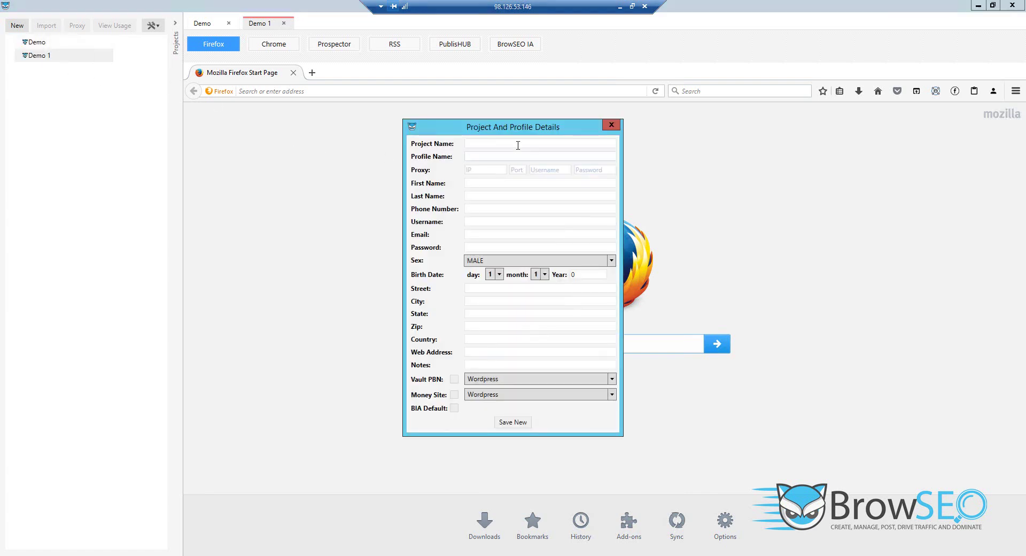
{"action": "type", "text": "Demo 2"}
{"action": "left_click", "coordinate": [512, 422]}
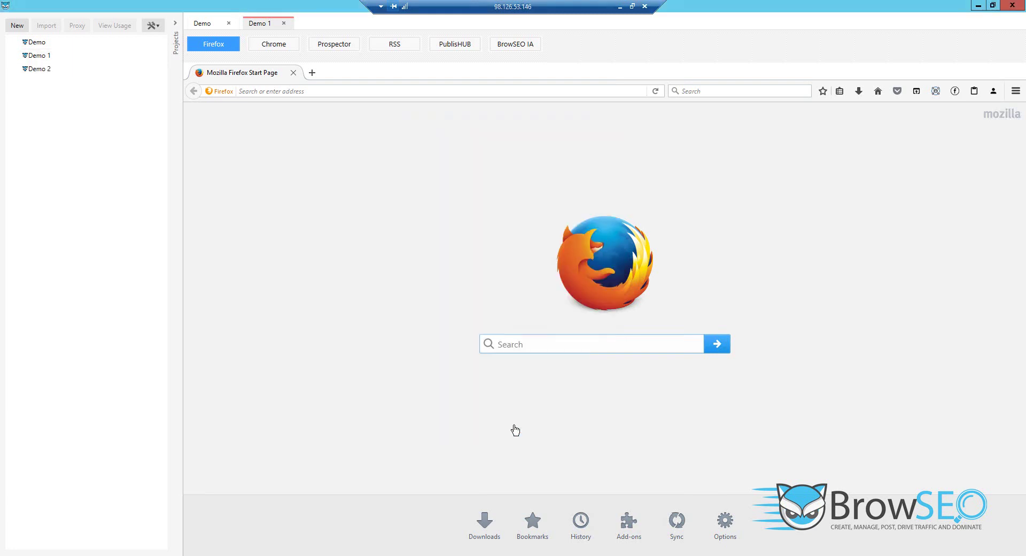
{"action": "double_click", "coordinate": [37, 73]}
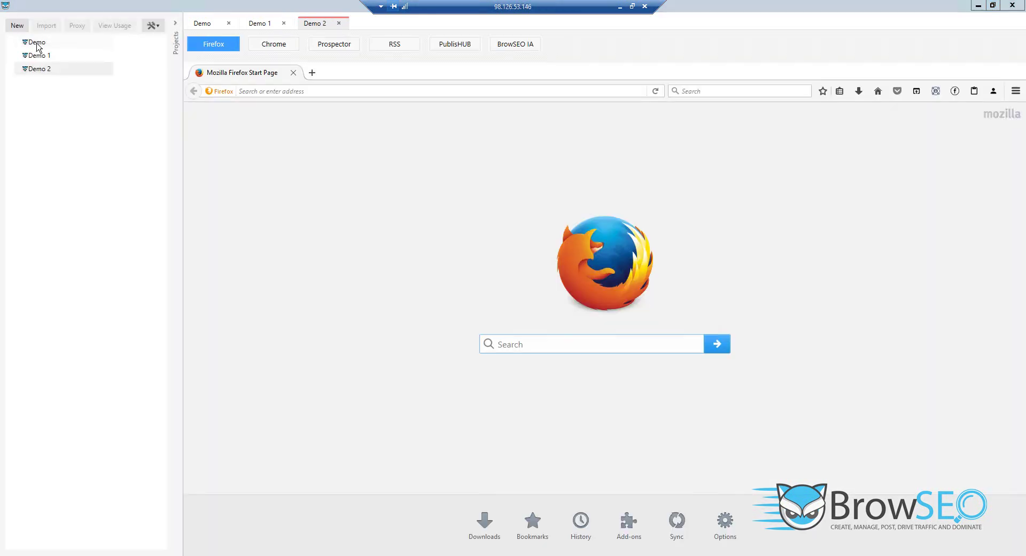
Show the Demo project's profile data (profile Demo One) and select its template note.
{"action": "right_click", "coordinate": [37, 43]}
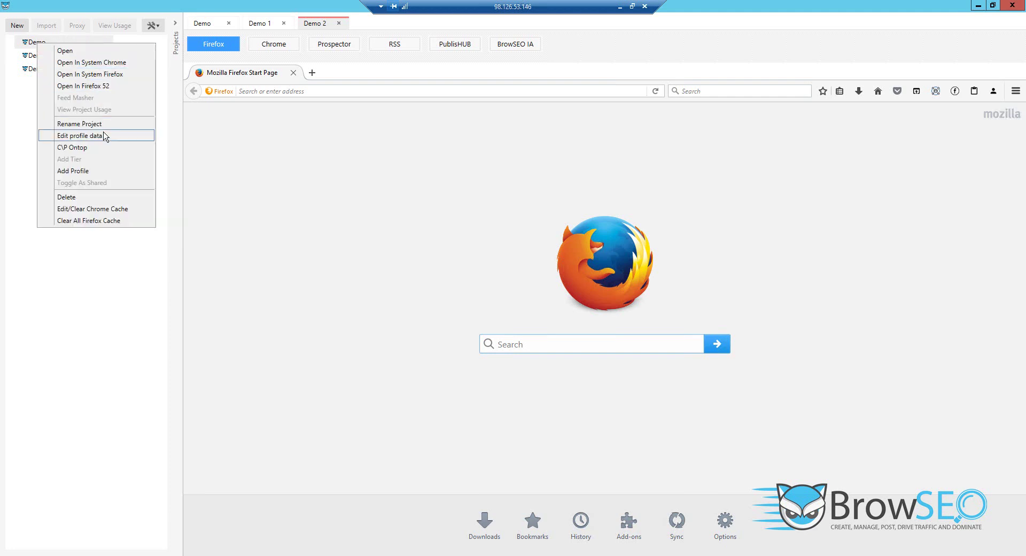
{"action": "left_click", "coordinate": [80, 136]}
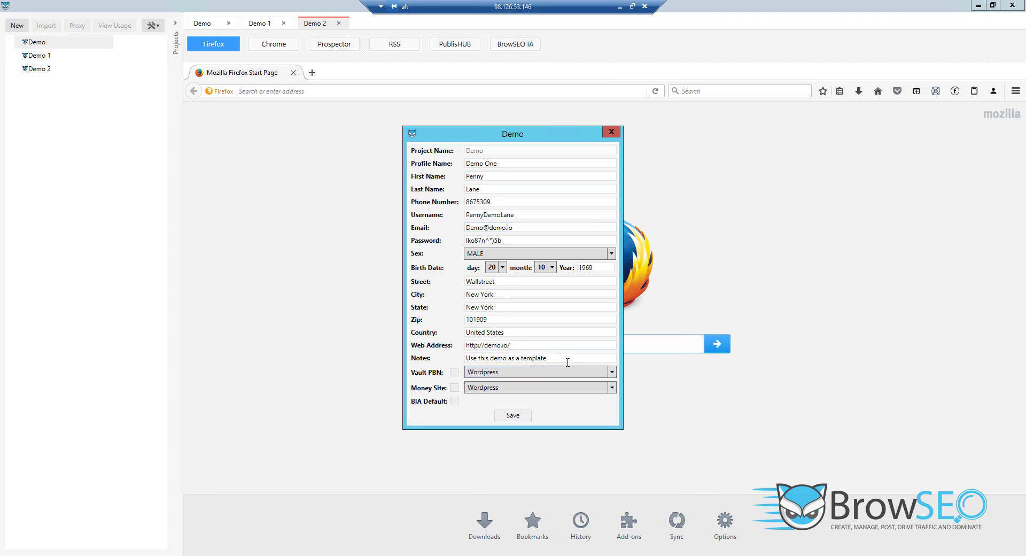
{"action": "left_click_drag", "start_coordinate": [553, 357], "coordinate": [463, 350]}
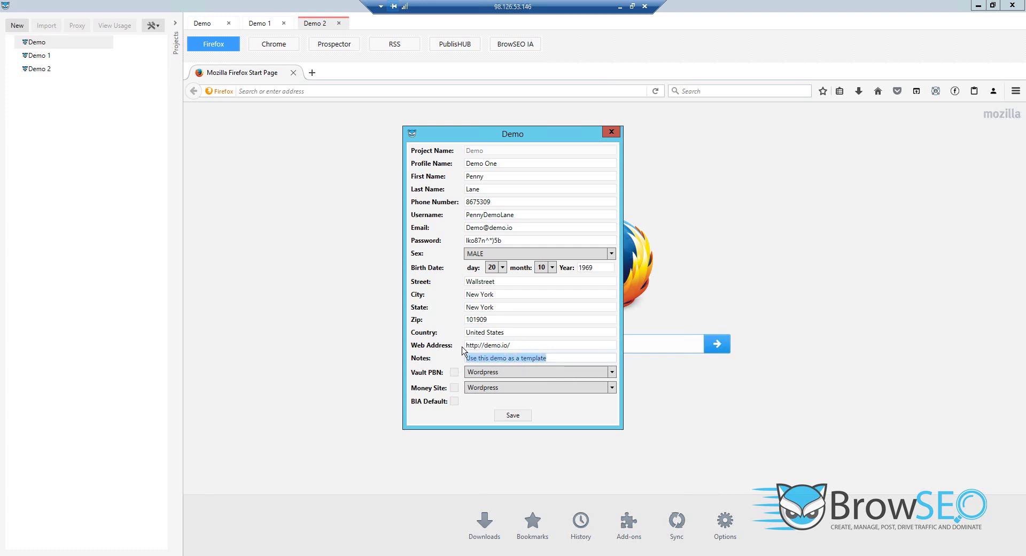